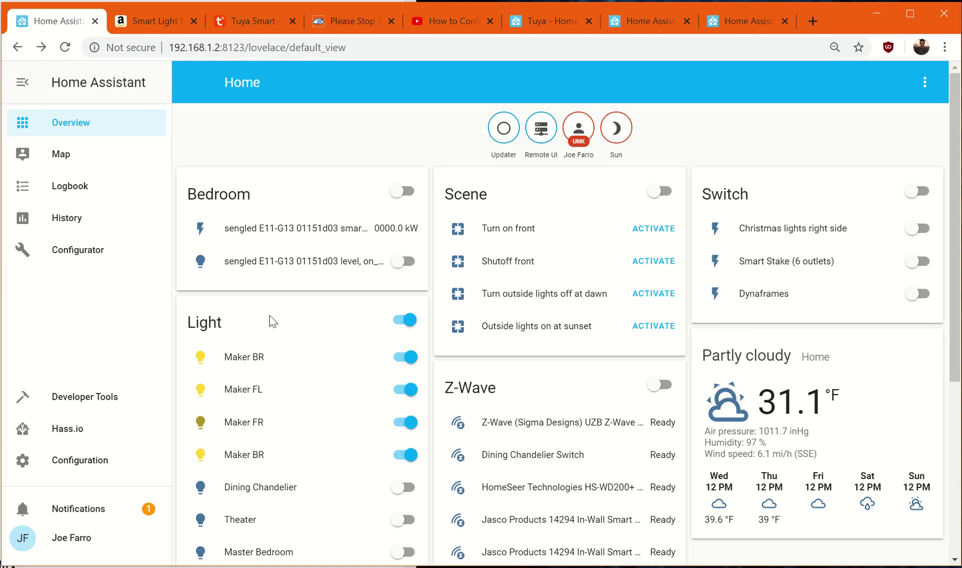
- Review the Home Assistant dashboard's device cards, then move to the Tuya Smart website
{"action": "scroll", "coordinate": [331, 458], "scroll_direction": "down", "scroll_amount": 4}
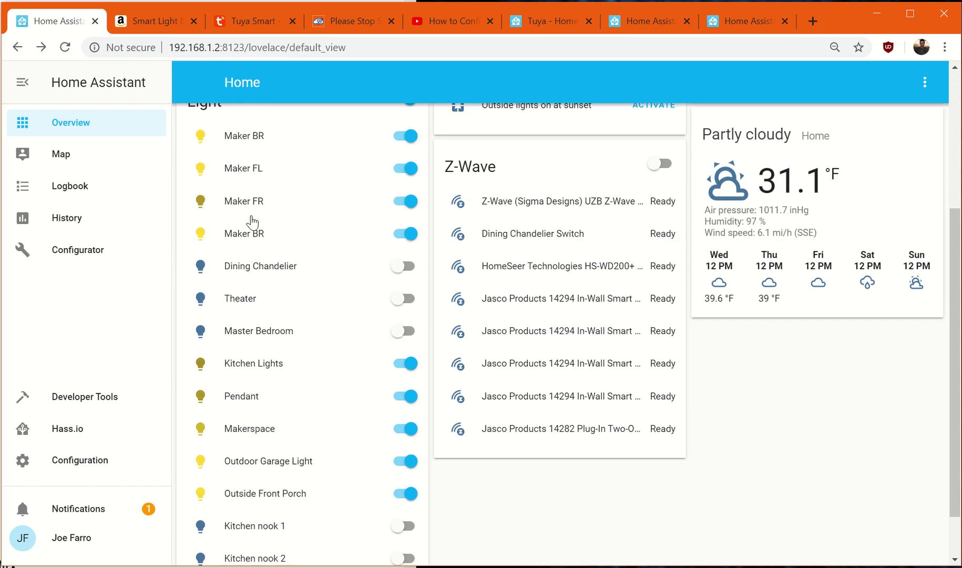
{"action": "scroll", "coordinate": [280, 249], "scroll_direction": "up", "scroll_amount": 4}
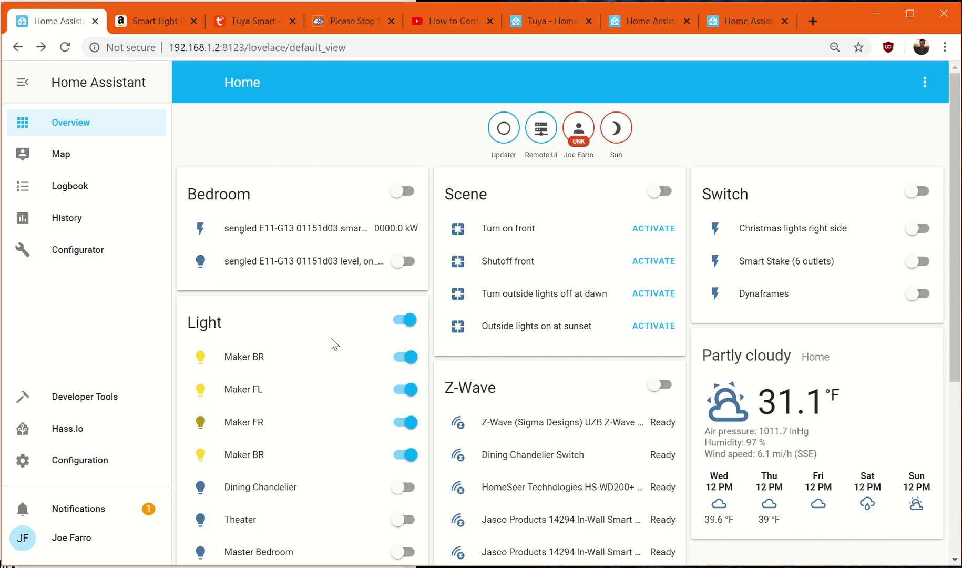
{"action": "left_click", "coordinate": [257, 21]}
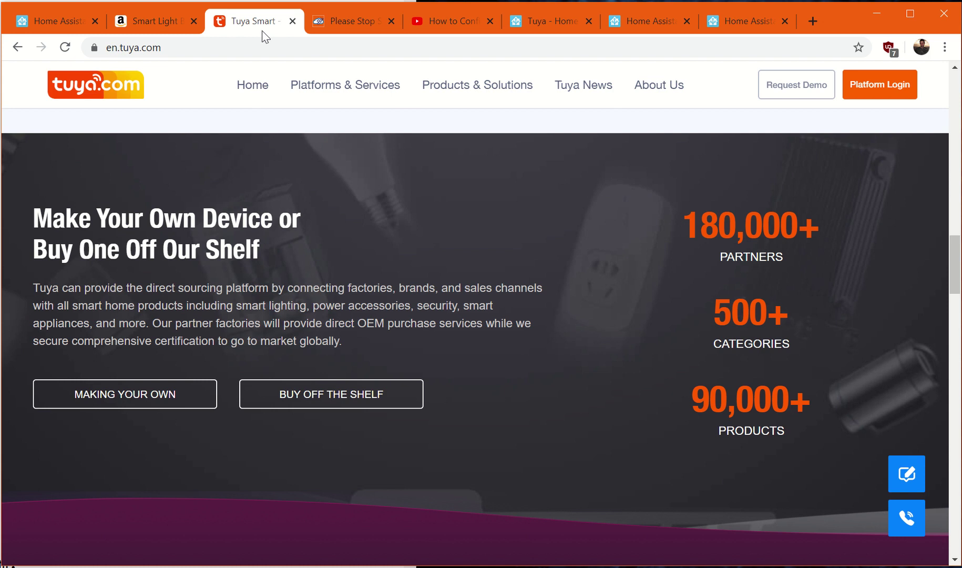
{"action": "left_click", "coordinate": [322, 22]}
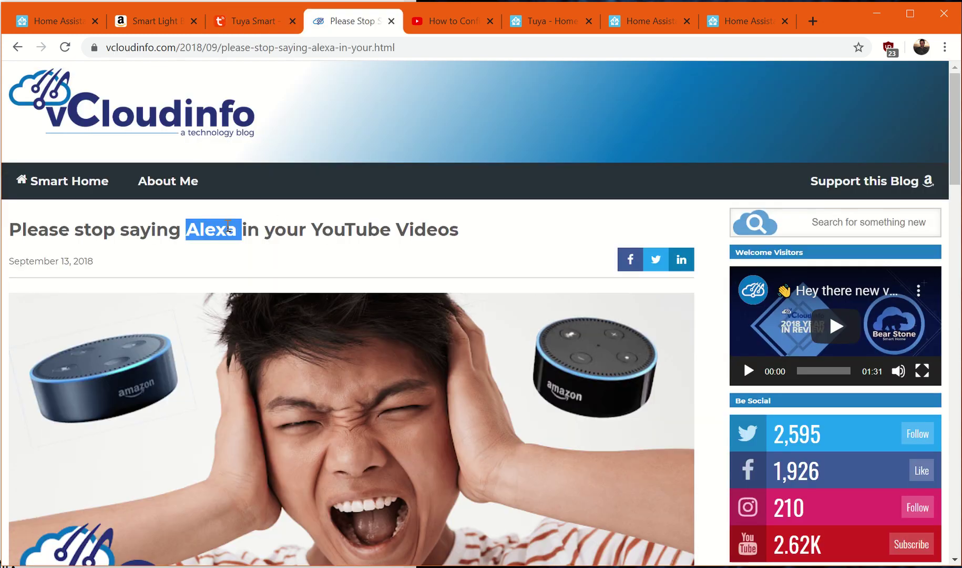
{"action": "left_click", "coordinate": [229, 226]}
{"action": "double_click", "coordinate": [230, 226]}
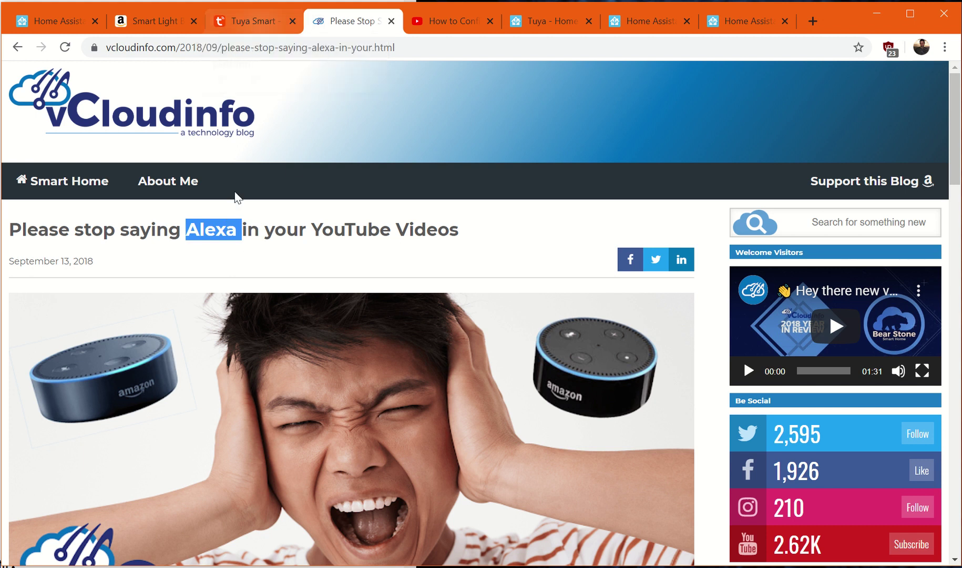
{"action": "left_click", "coordinate": [240, 18]}
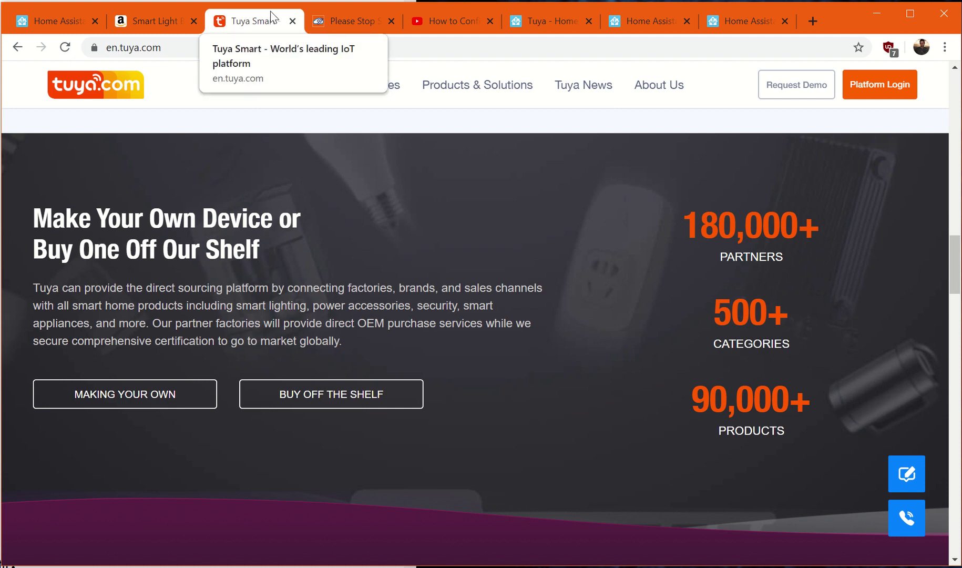
- View the 'How to Configure Tasmota' video, then return to the Home Assistant dashboard
{"action": "left_click", "coordinate": [428, 19]}
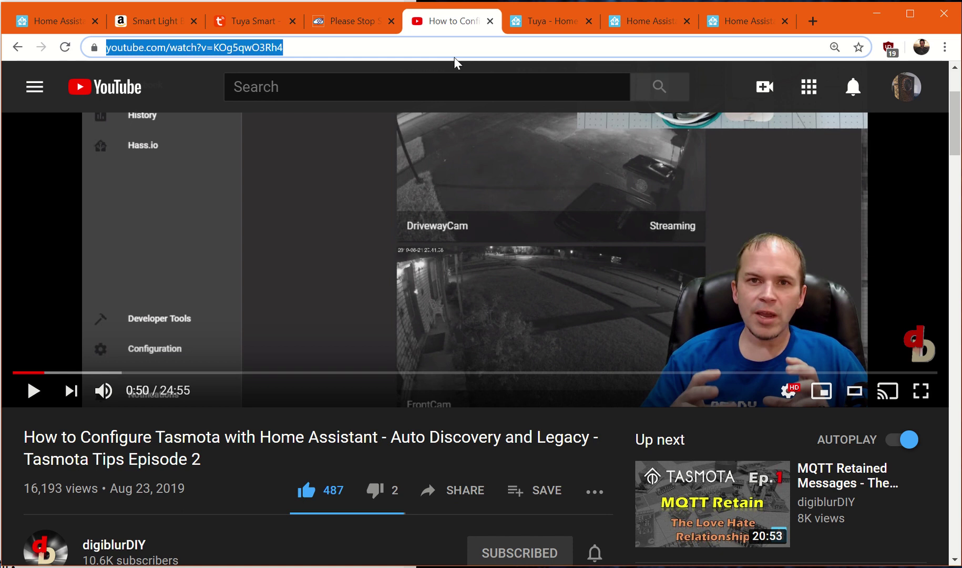
{"action": "left_click", "coordinate": [41, 24]}
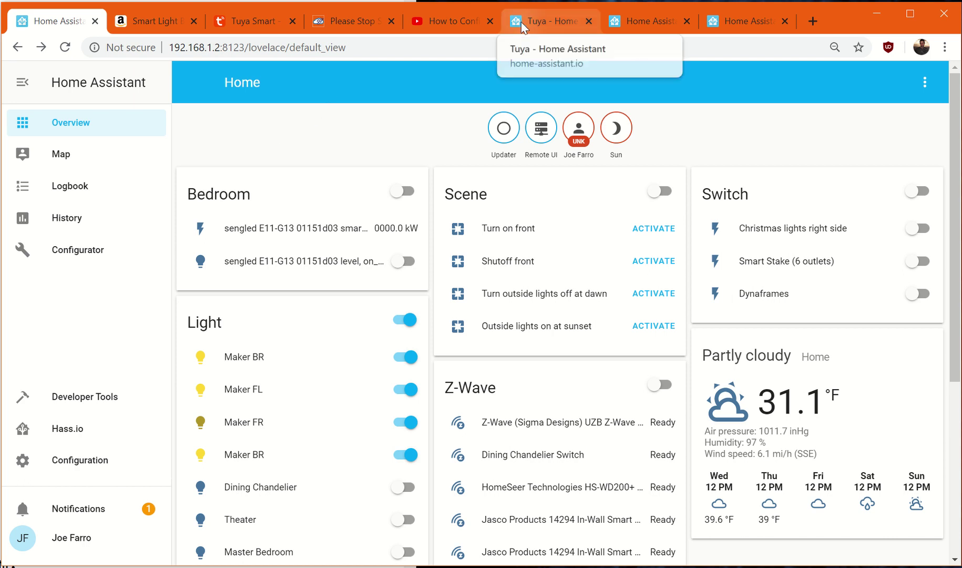
- Bring up the Tuya integration docs and scroll to the configuration example
{"action": "left_click", "coordinate": [547, 21]}
{"action": "scroll", "coordinate": [444, 172], "scroll_direction": "up", "scroll_amount": 15}
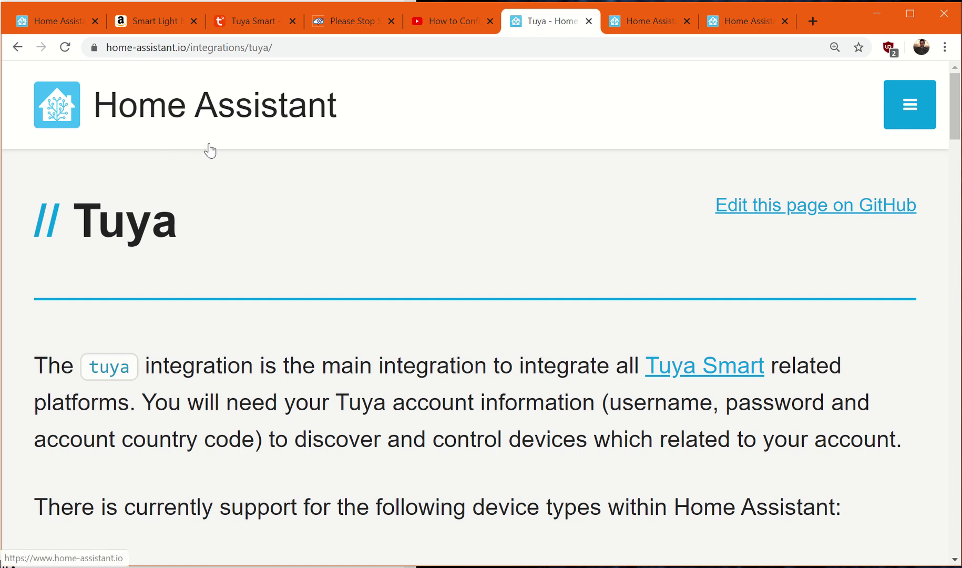
{"action": "scroll", "coordinate": [235, 205], "scroll_direction": "down", "scroll_amount": 3}
{"action": "scroll", "coordinate": [235, 205], "scroll_direction": "down", "scroll_amount": 12}
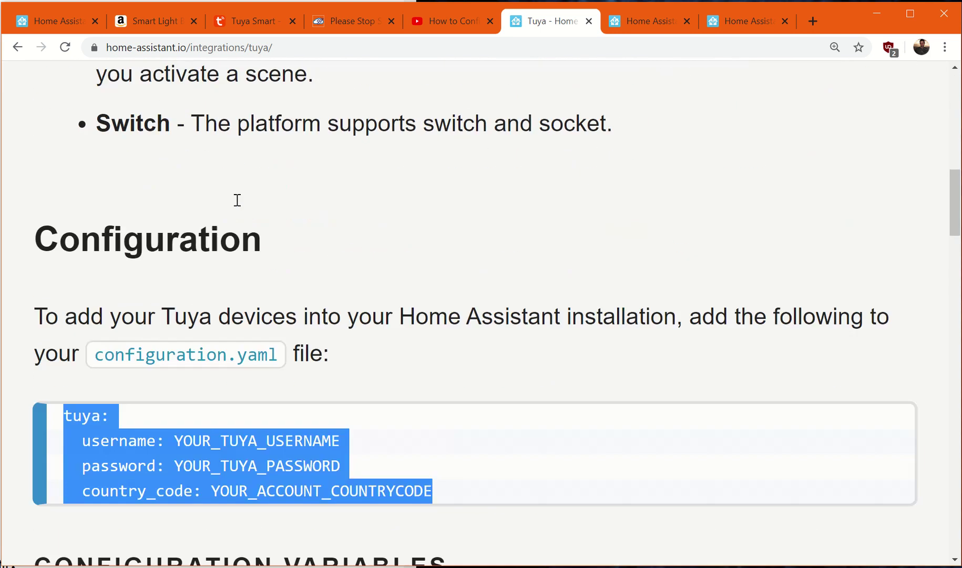
{"action": "scroll", "coordinate": [229, 313], "scroll_direction": "down", "scroll_amount": 3}
- Highlight the tuya config example and its YOUR_TUYA_USERNAME and YOUR_ACCOUNT_COUNTRYCODE placeholders
{"action": "left_click", "coordinate": [170, 312]}
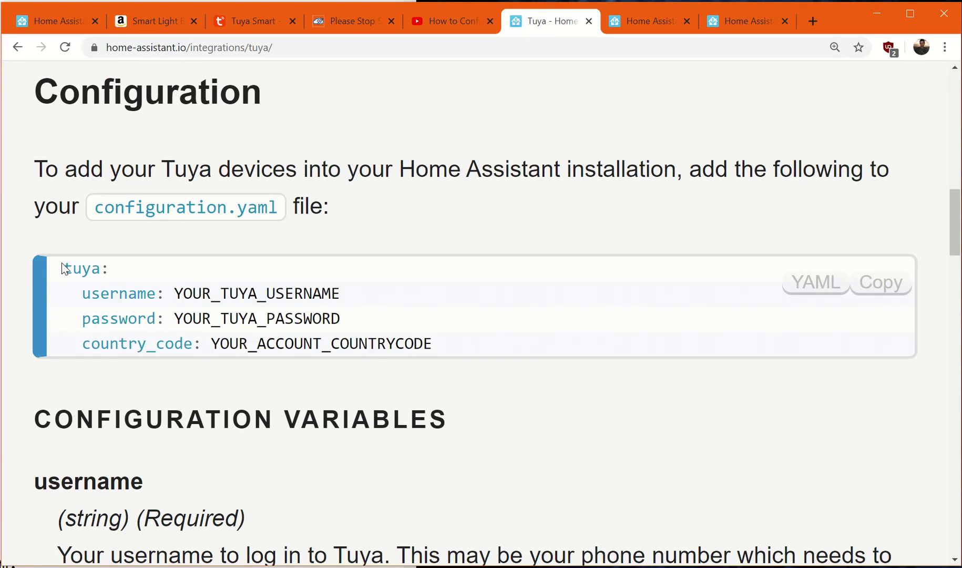
{"action": "left_click_drag", "start_coordinate": [63, 268], "coordinate": [444, 344]}
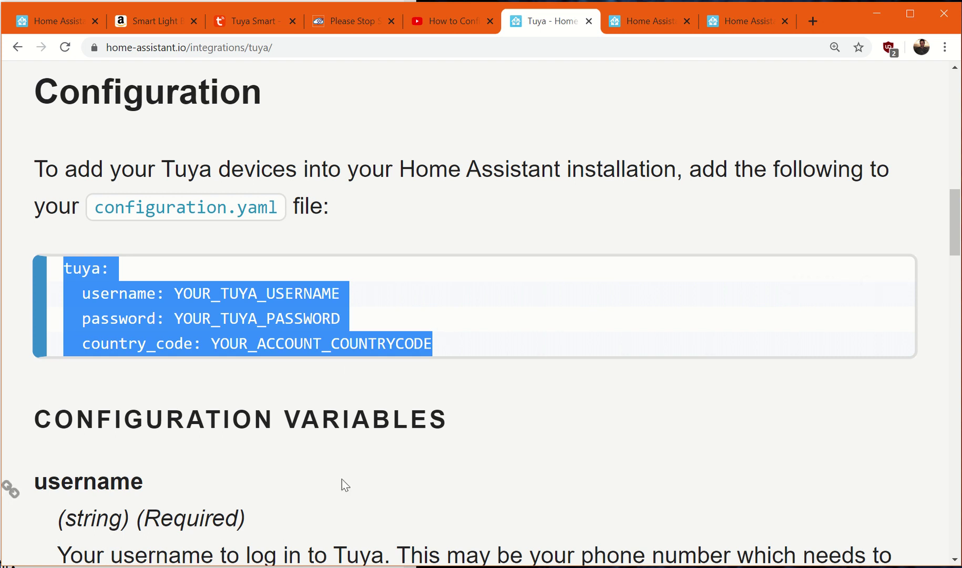
{"action": "left_click_drag", "start_coordinate": [174, 293], "coordinate": [332, 293]}
{"action": "left_click", "coordinate": [178, 293]}
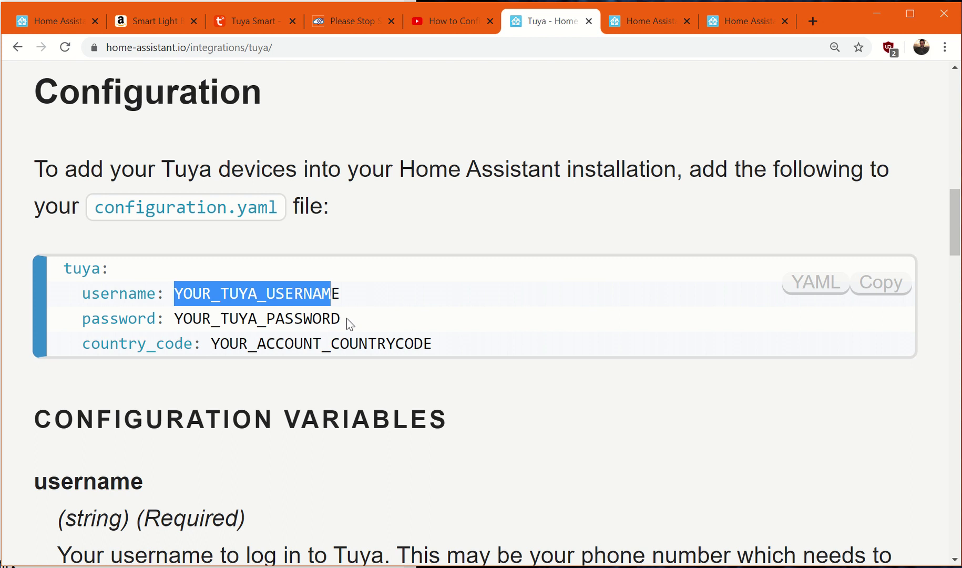
{"action": "left_click_drag", "start_coordinate": [212, 344], "coordinate": [429, 345]}
- Finish reading the Tuya docs page and go to the Hass.io System page
{"action": "scroll", "coordinate": [489, 343], "scroll_direction": "down", "scroll_amount": 3}
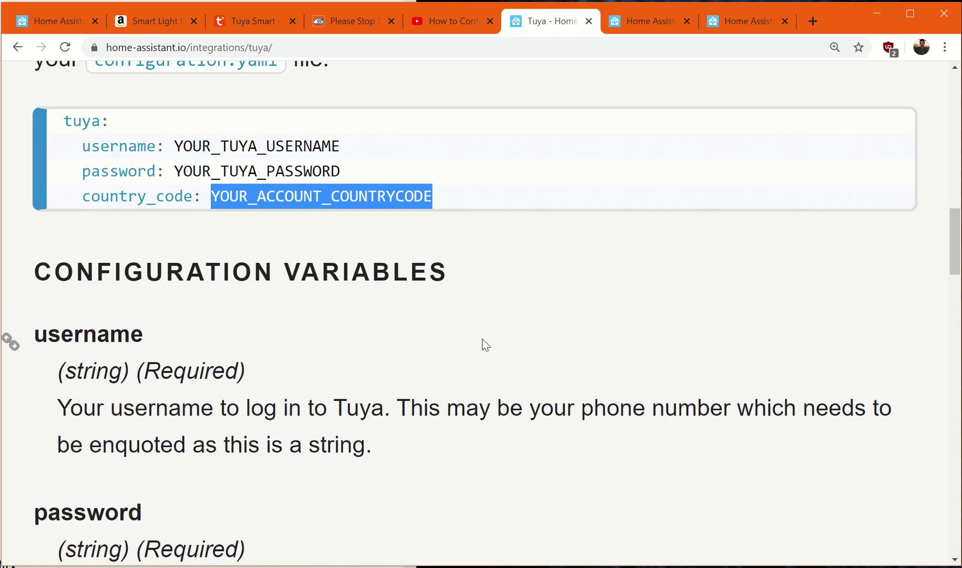
{"action": "scroll", "coordinate": [481, 341], "scroll_direction": "up", "scroll_amount": 7}
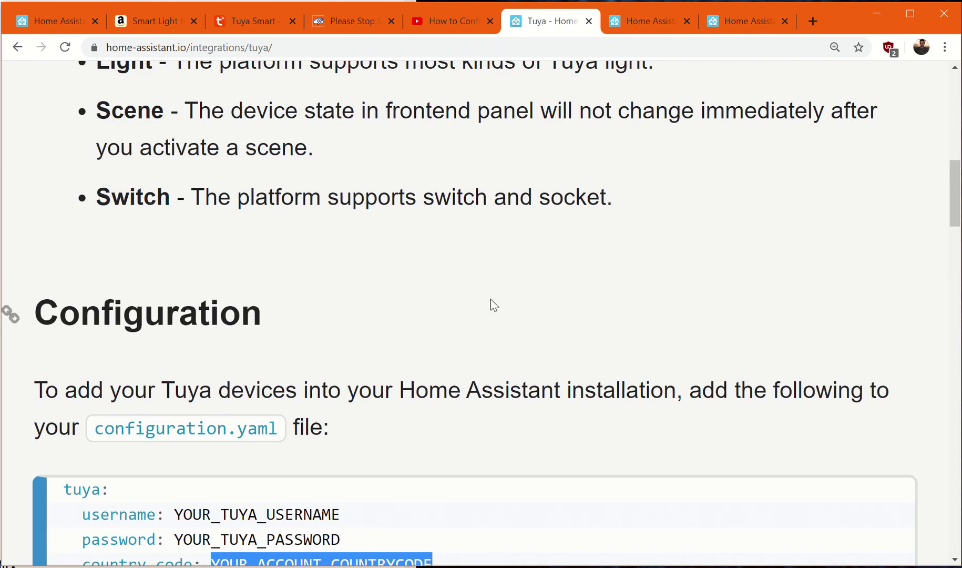
{"action": "scroll", "coordinate": [491, 303], "scroll_direction": "up", "scroll_amount": 4}
{"action": "scroll", "coordinate": [491, 303], "scroll_direction": "down", "scroll_amount": 10}
{"action": "scroll", "coordinate": [491, 304], "scroll_direction": "down", "scroll_amount": 3}
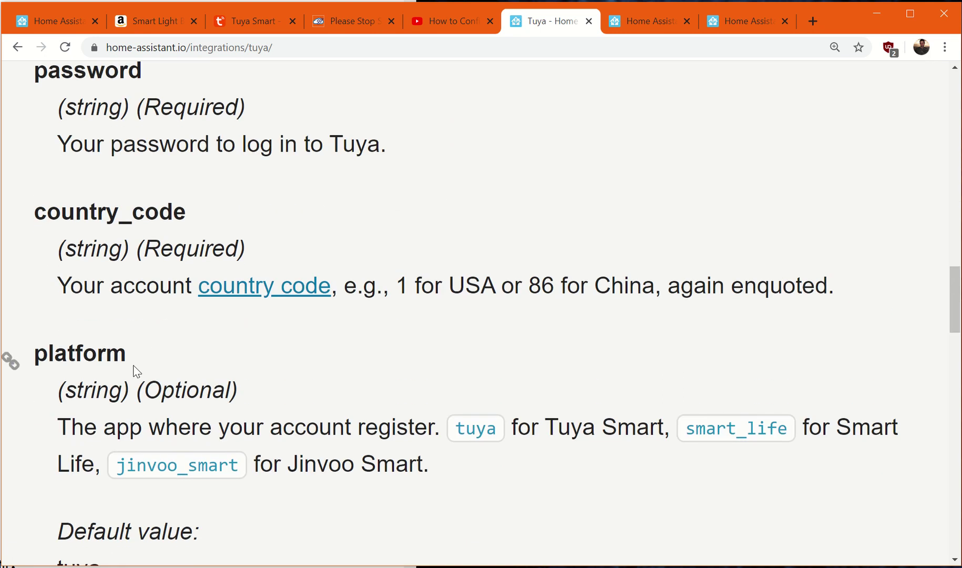
{"action": "scroll", "coordinate": [126, 197], "scroll_direction": "up", "scroll_amount": 4}
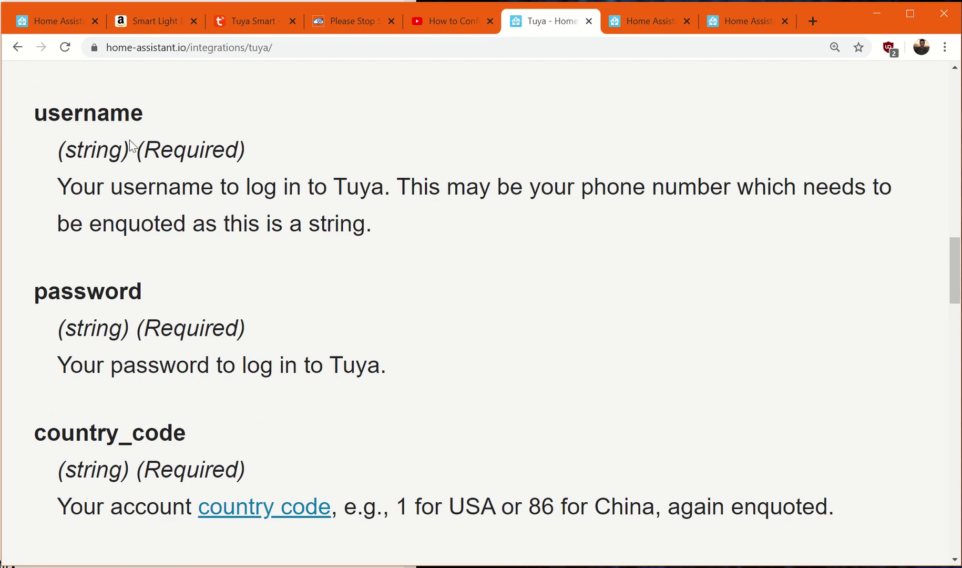
{"action": "scroll", "coordinate": [113, 329], "scroll_direction": "down", "scroll_amount": 2}
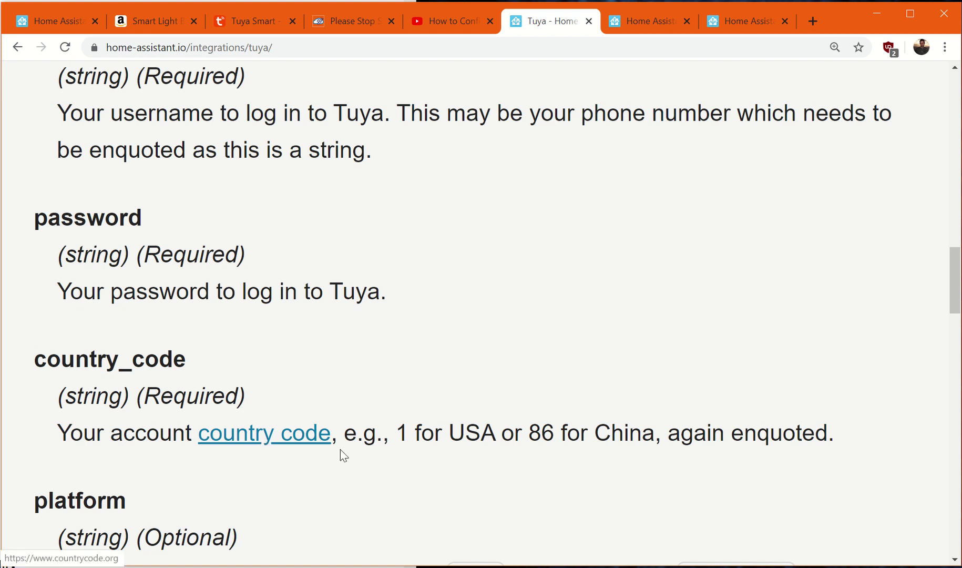
{"action": "scroll", "coordinate": [343, 455], "scroll_direction": "down", "scroll_amount": 4}
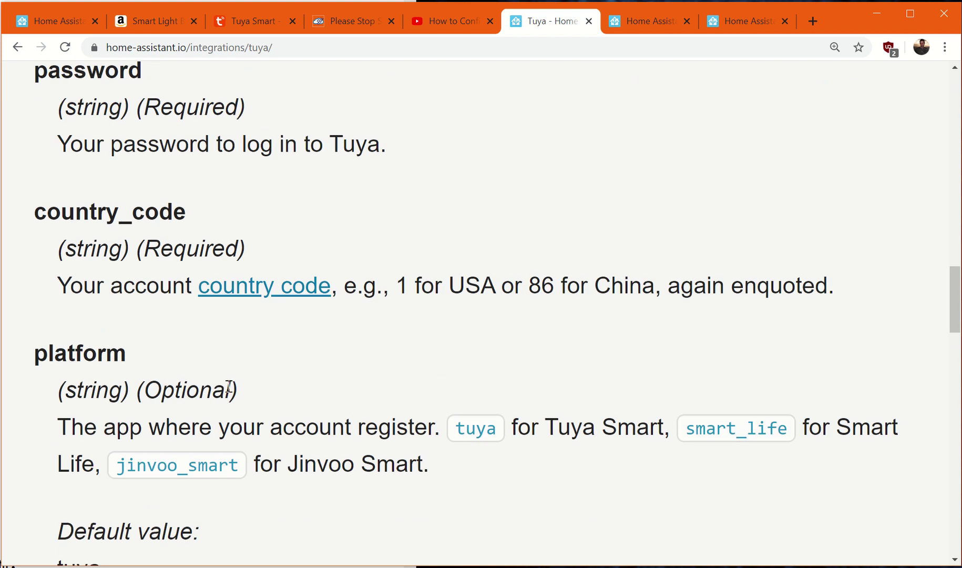
{"action": "scroll", "coordinate": [288, 455], "scroll_direction": "down", "scroll_amount": 4}
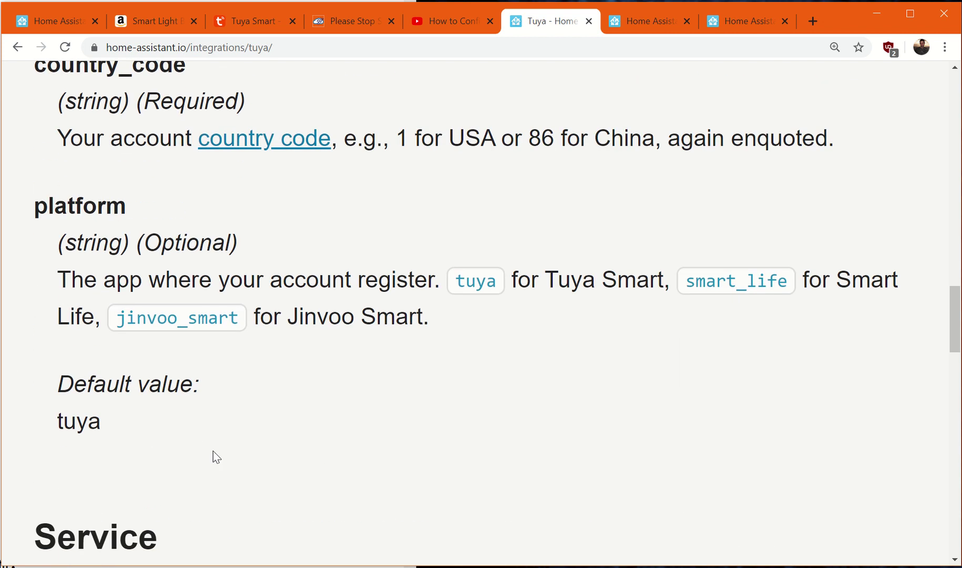
{"action": "scroll", "coordinate": [378, 421], "scroll_direction": "up", "scroll_amount": 20}
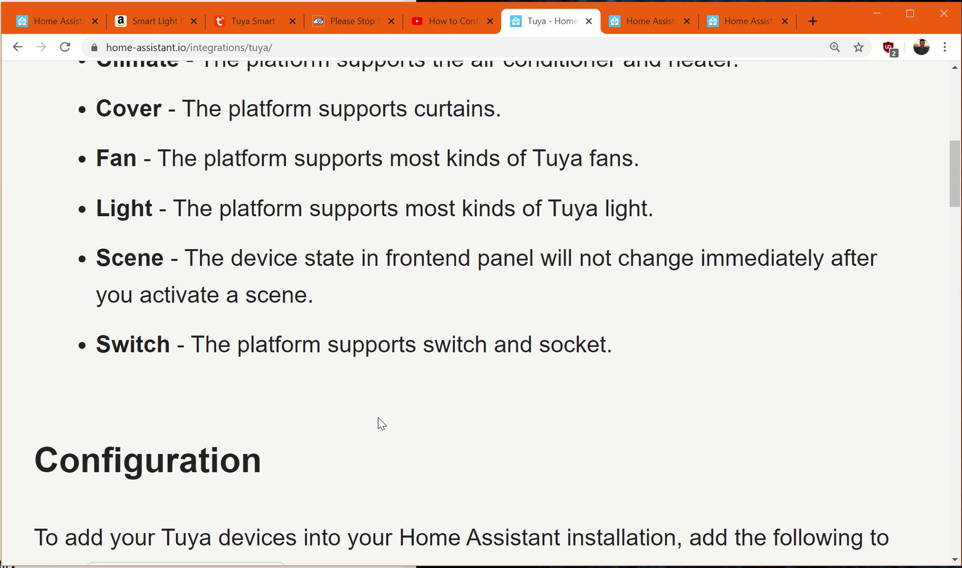
{"action": "scroll", "coordinate": [382, 420], "scroll_direction": "up", "scroll_amount": 15}
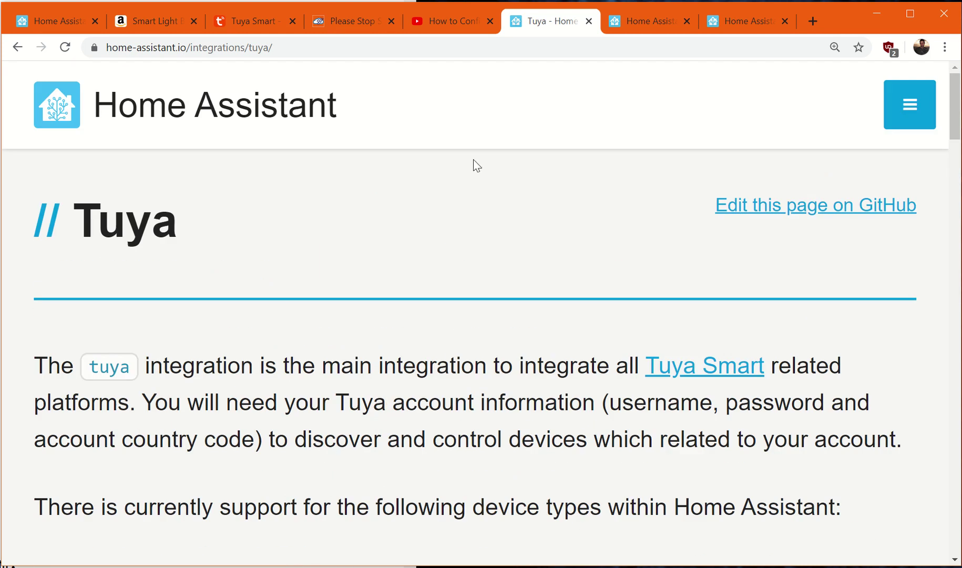
{"action": "left_click", "coordinate": [628, 22]}
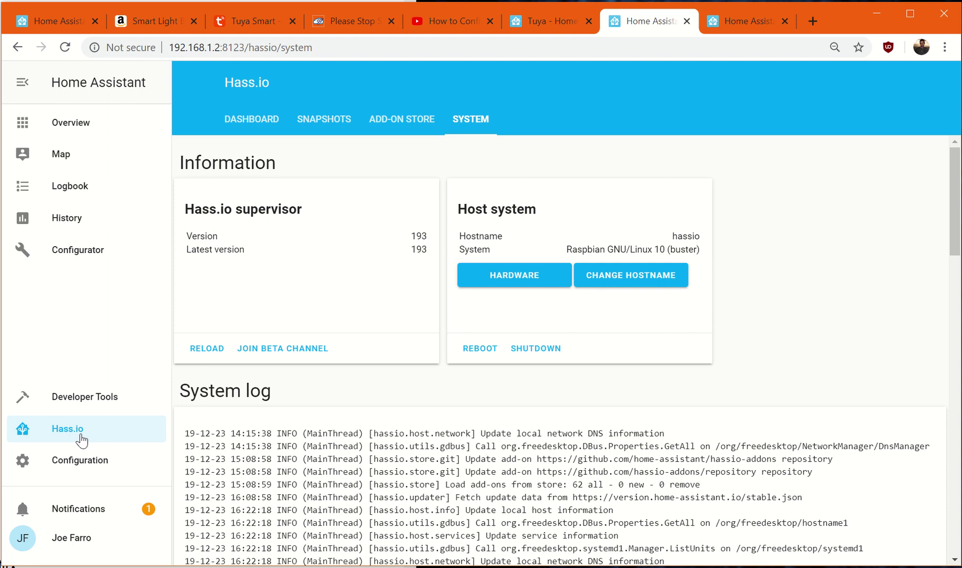
- Show configuration.yaml in Configurator and select the tuya_username secret on line 27
{"action": "left_click", "coordinate": [78, 257]}
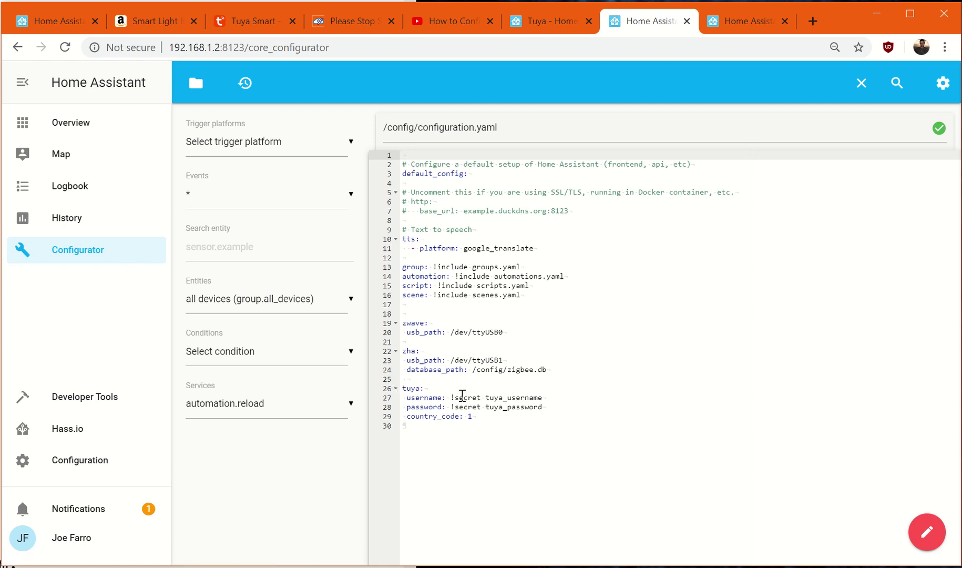
{"action": "left_click_drag", "start_coordinate": [450, 397], "coordinate": [544, 398]}
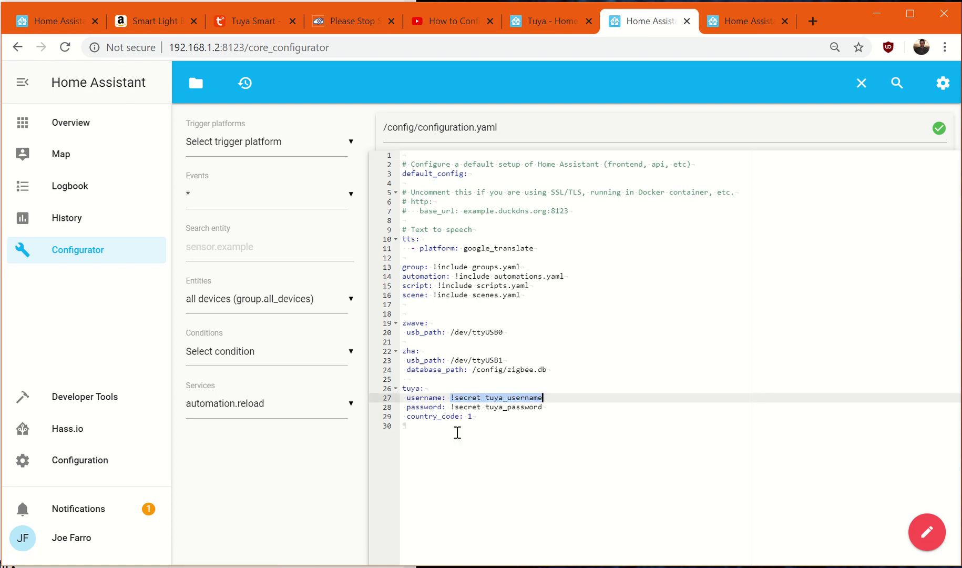
{"action": "double_click", "coordinate": [508, 400]}
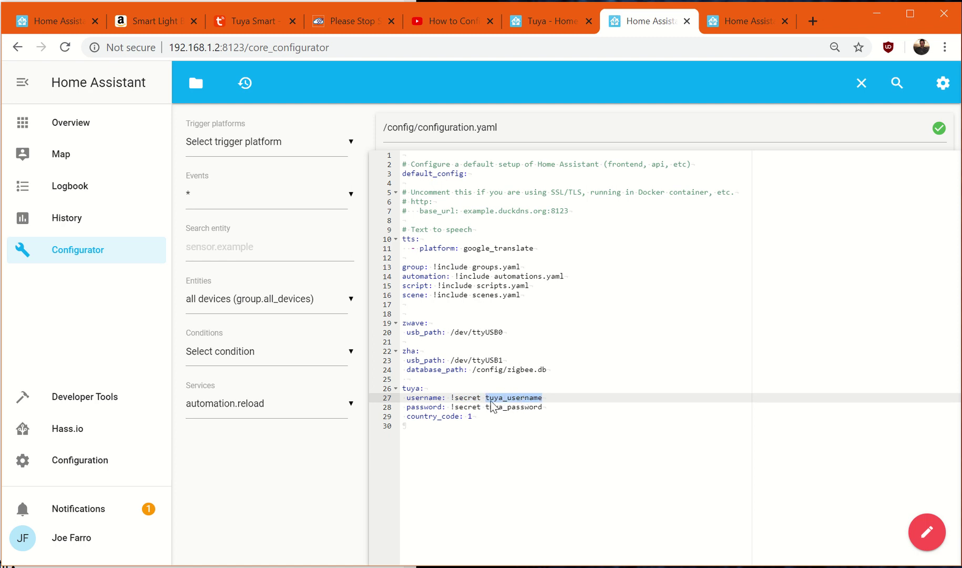
- Browse the configuration file list for secrets.yaml, then return to configuration.yaml
{"action": "left_click", "coordinate": [196, 84]}
{"action": "scroll", "coordinate": [298, 450], "scroll_direction": "down", "scroll_amount": 5}
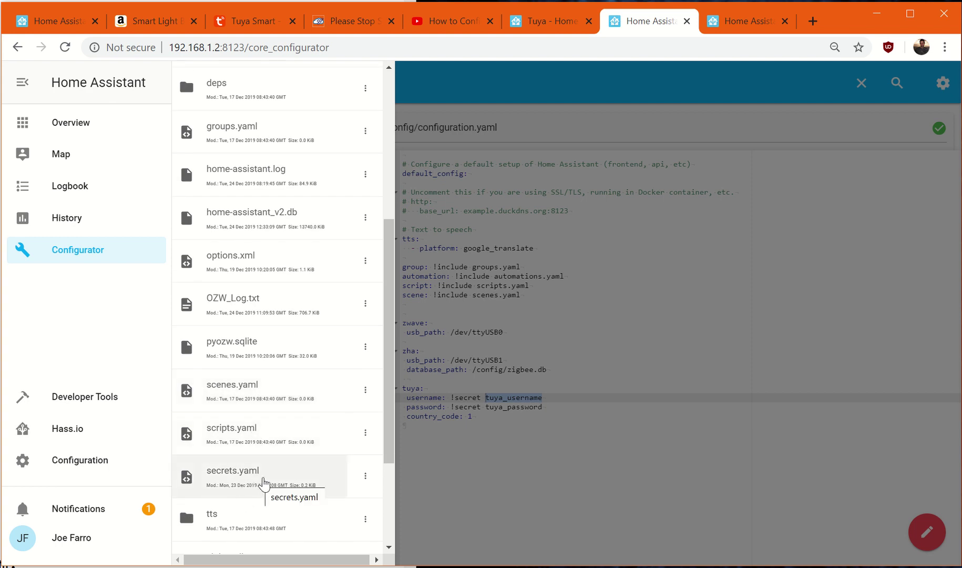
{"action": "left_click", "coordinate": [494, 455]}
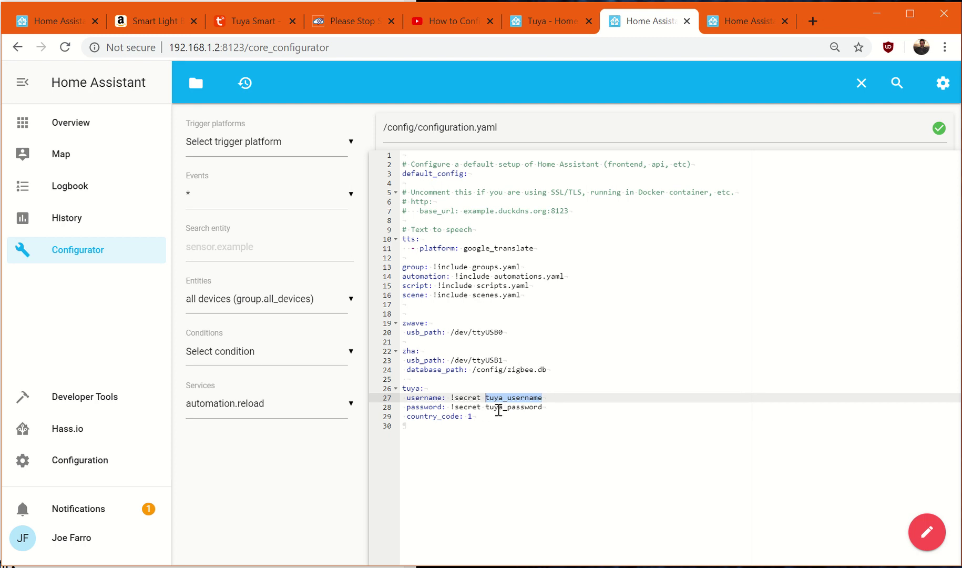
{"action": "left_click", "coordinate": [746, 24]}
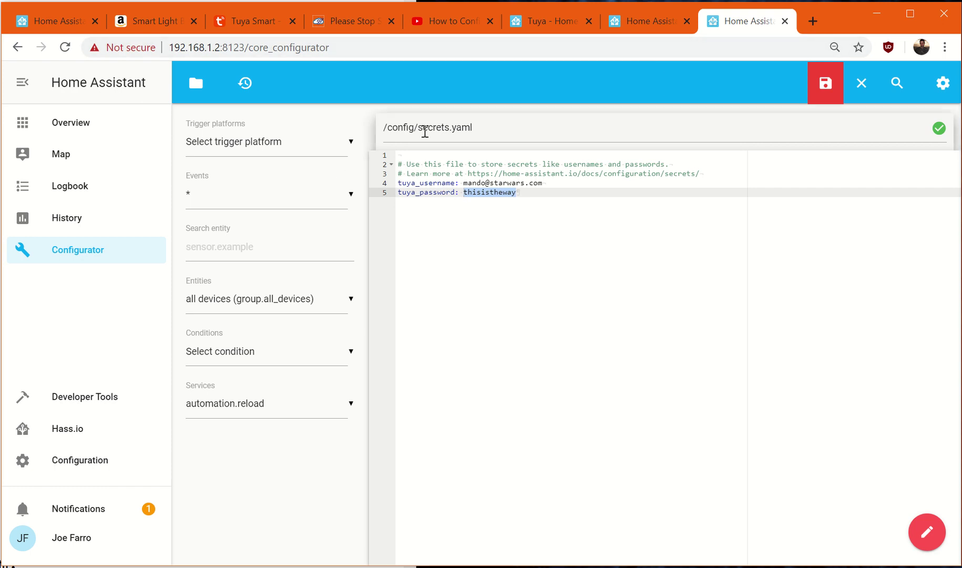
{"action": "left_click_drag", "start_coordinate": [425, 131], "coordinate": [491, 137]}
{"action": "left_click", "coordinate": [477, 184]}
{"action": "left_click", "coordinate": [549, 182]}
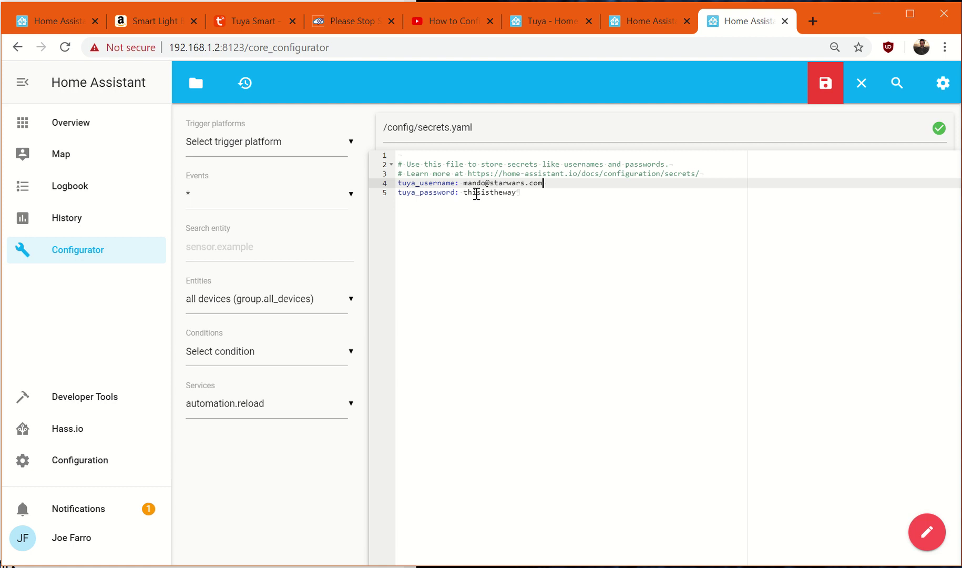
{"action": "left_click", "coordinate": [641, 29]}
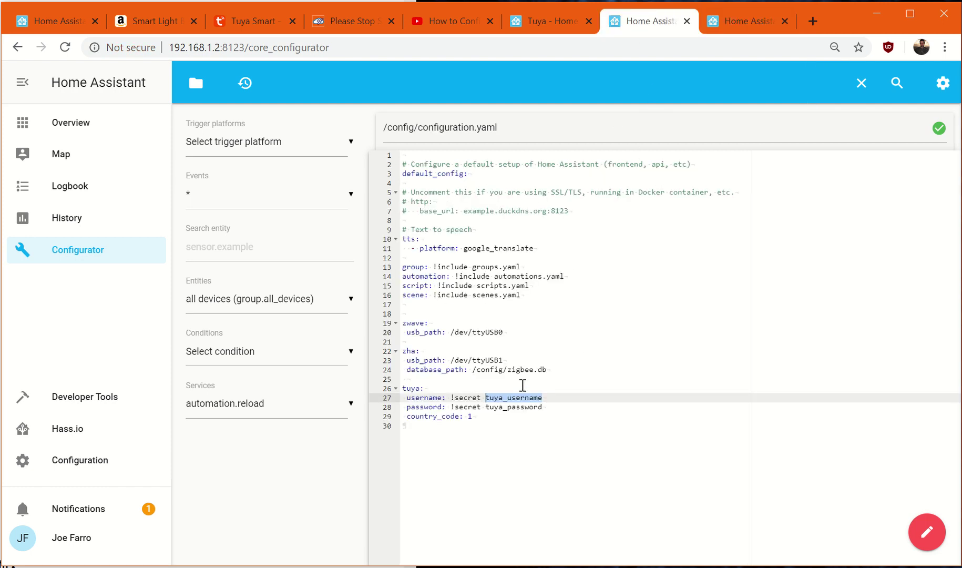
{"action": "left_click_drag", "start_coordinate": [475, 416], "coordinate": [381, 154]}
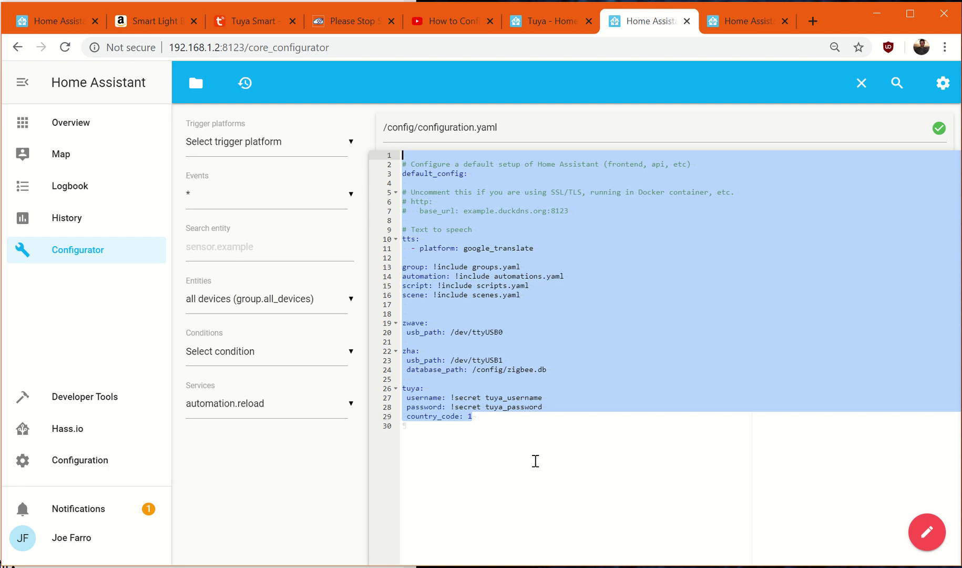
{"action": "left_click", "coordinate": [547, 463]}
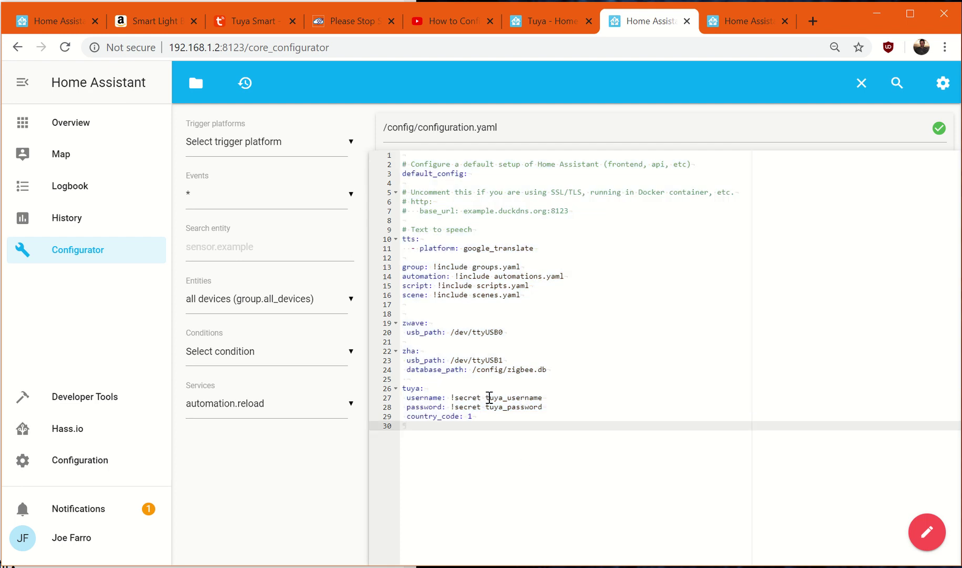
{"action": "left_click_drag", "start_coordinate": [489, 397], "coordinate": [547, 398]}
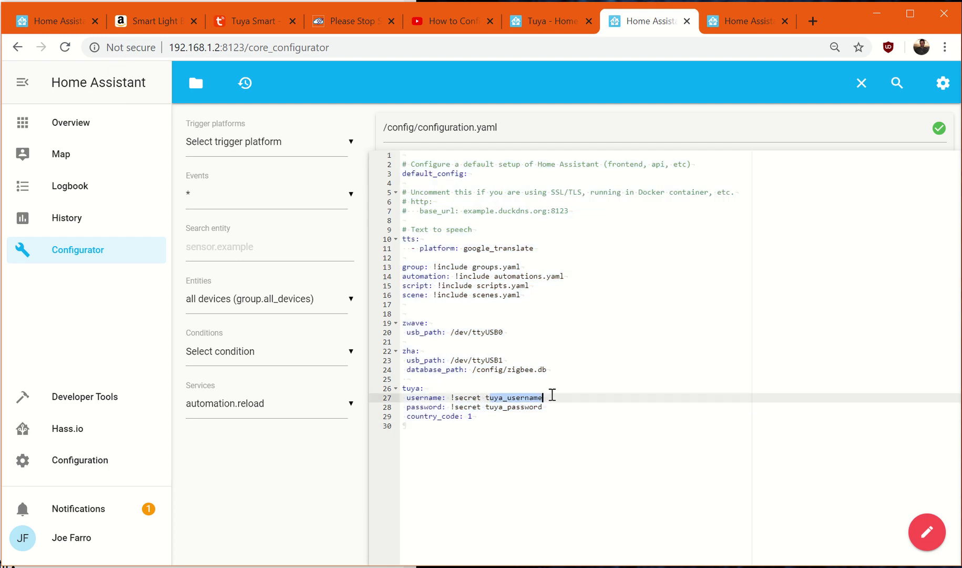
{"action": "left_click", "coordinate": [742, 31]}
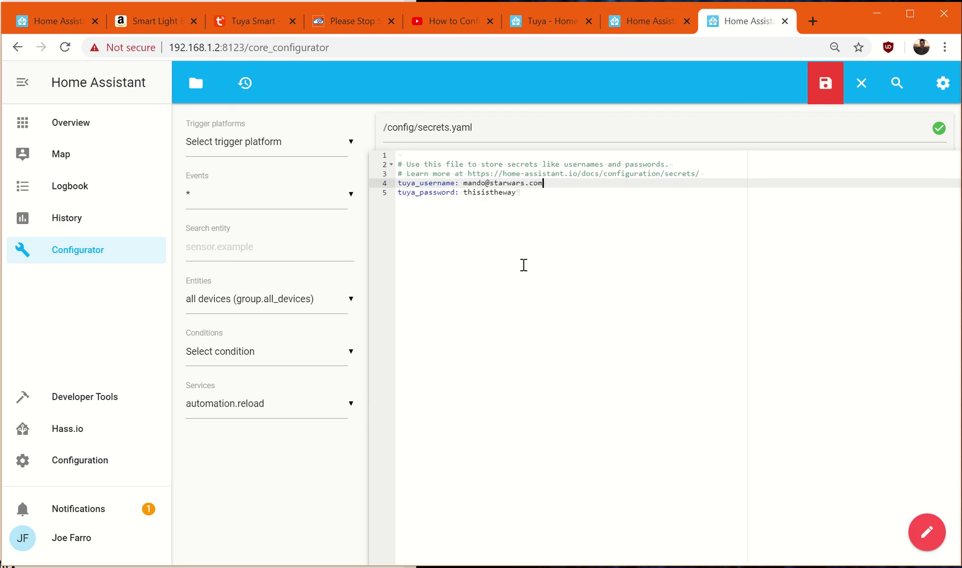
{"action": "left_click", "coordinate": [634, 21]}
{"action": "left_click", "coordinate": [567, 397]}
{"action": "key", "text": "Down"}
{"action": "key", "text": "Down"}
{"action": "left_click_drag", "start_coordinate": [476, 416], "coordinate": [342, 389]}
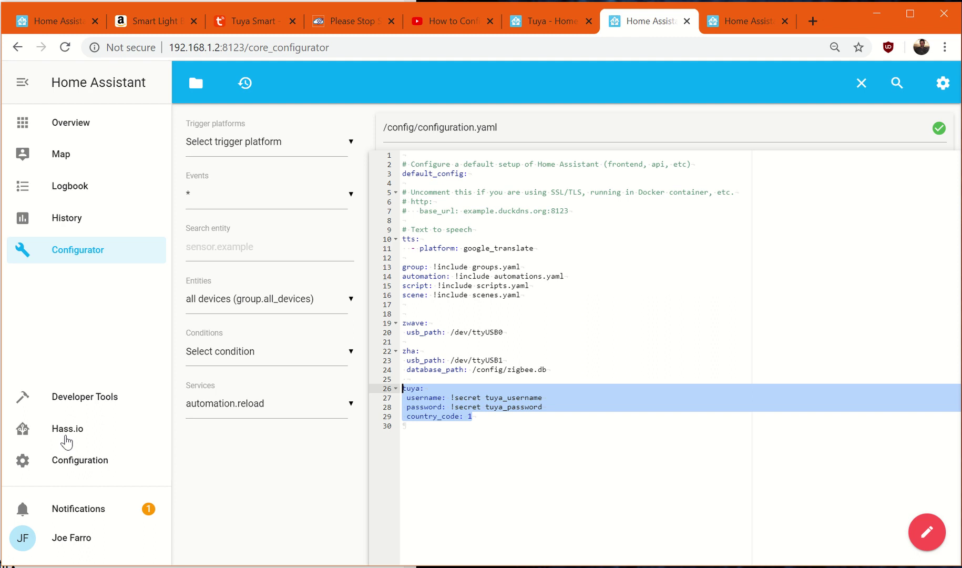
{"action": "left_click", "coordinate": [80, 430]}
- Check the Hass.io system info, then review the Home overview's Light, Scene and Switch cards
{"action": "left_click", "coordinate": [456, 132]}
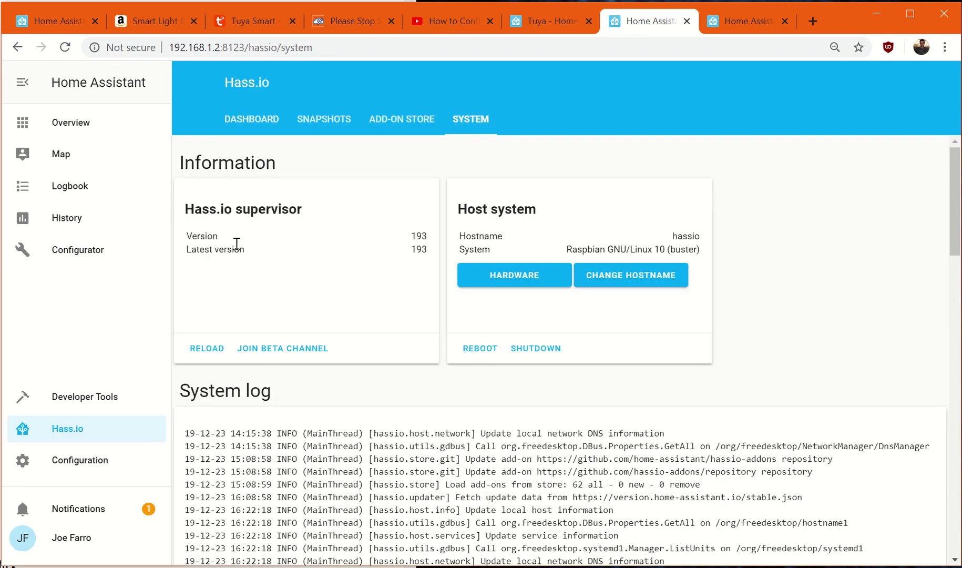
{"action": "left_click", "coordinate": [77, 133]}
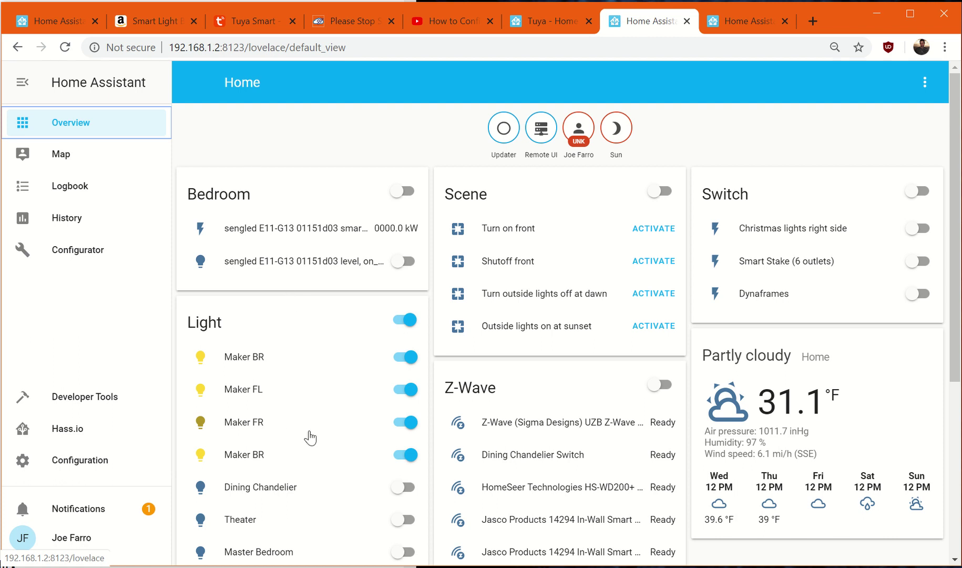
{"action": "scroll", "coordinate": [315, 400], "scroll_direction": "down", "scroll_amount": 3}
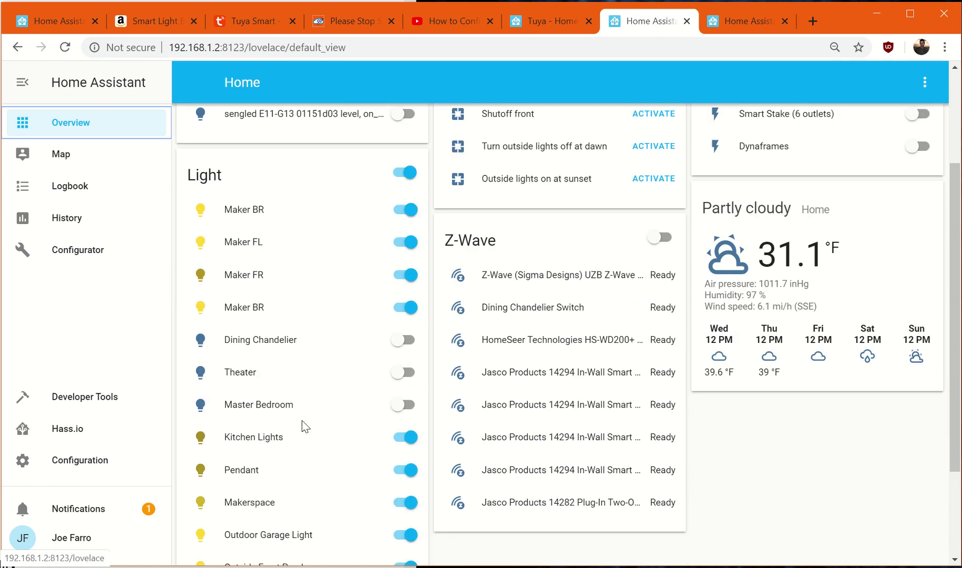
{"action": "scroll", "coordinate": [293, 389], "scroll_direction": "up", "scroll_amount": 3}
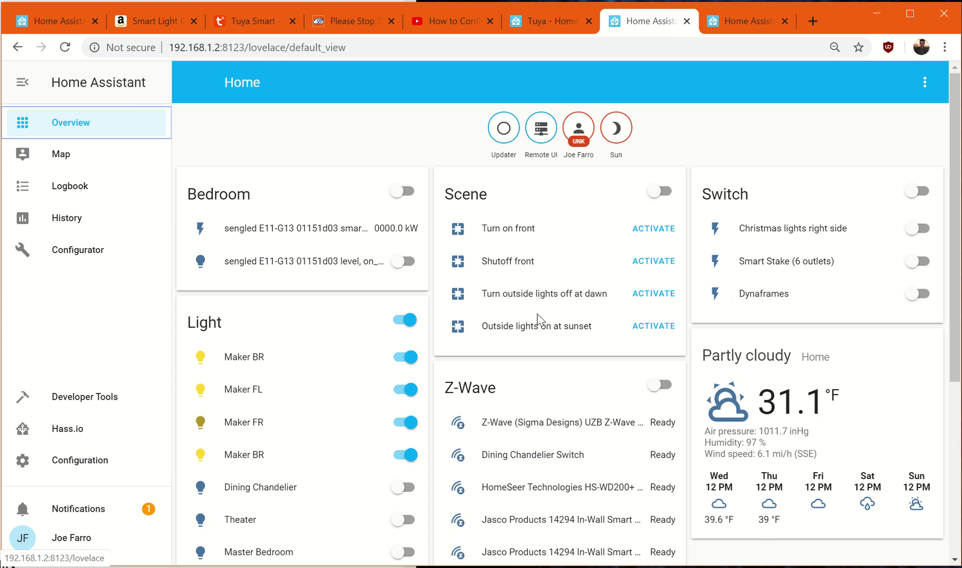
- Switch to the 'How to Configure Tasmota with Home Assistant' YouTube video
{"action": "left_click", "coordinate": [450, 24]}
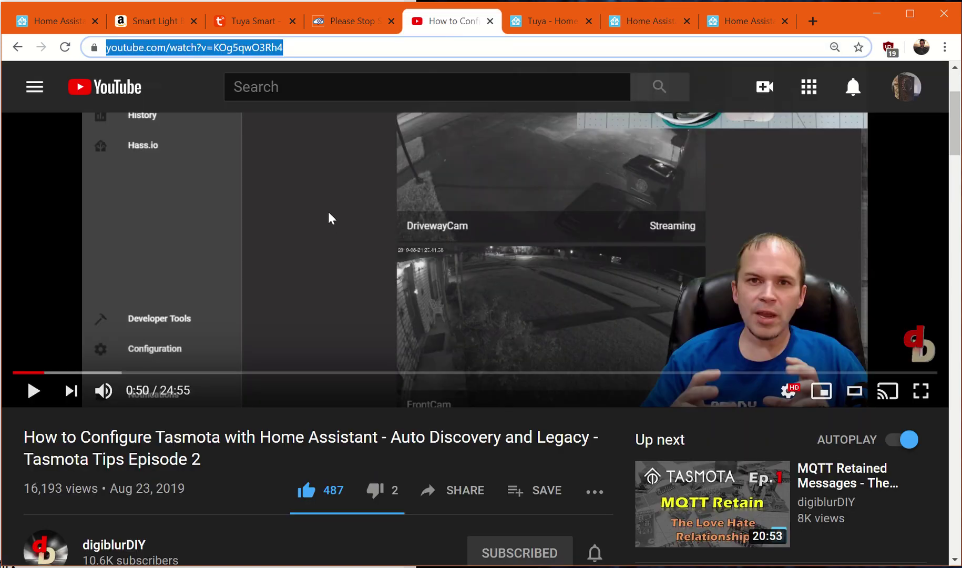